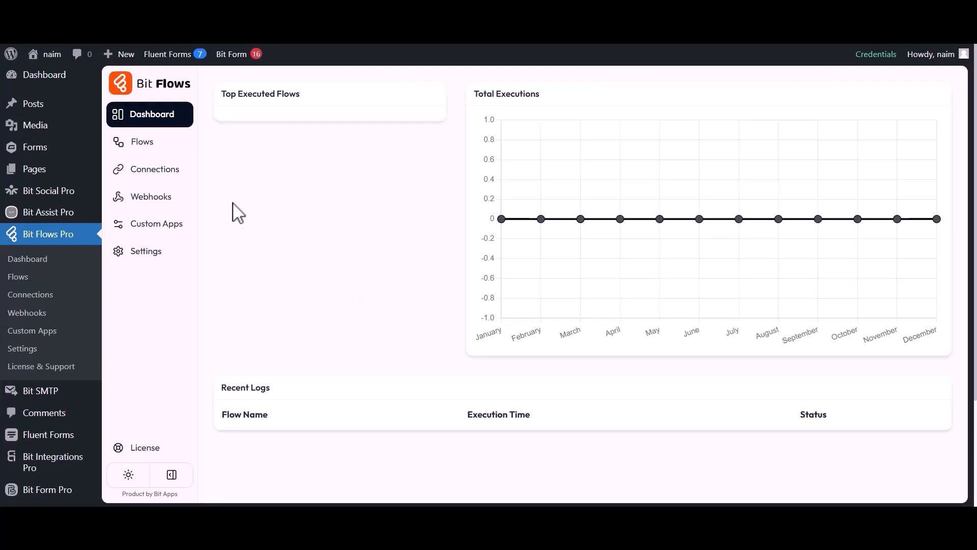
- Create a blank flow titled 'Gravity Forms to MailerCloud' from the Flows list
{"action": "left_click", "coordinate": [142, 144]}
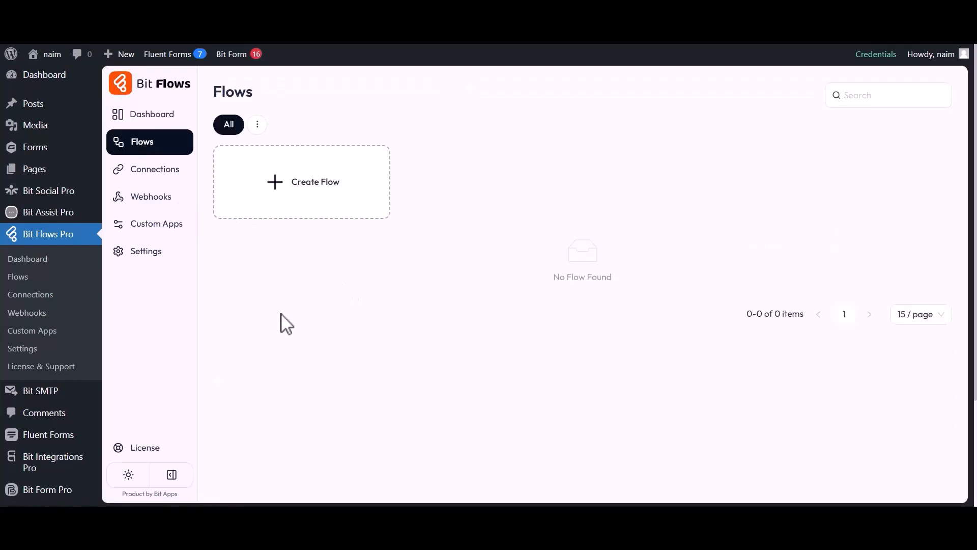
{"action": "left_click", "coordinate": [301, 192]}
{"action": "left_click", "coordinate": [346, 170]}
{"action": "key", "text": "ctrl+a"}
{"action": "key", "text": "BackSpace"}
{"action": "type", "text": "Gravity Forms to MailerCloud"}
{"action": "left_click", "coordinate": [407, 189]}
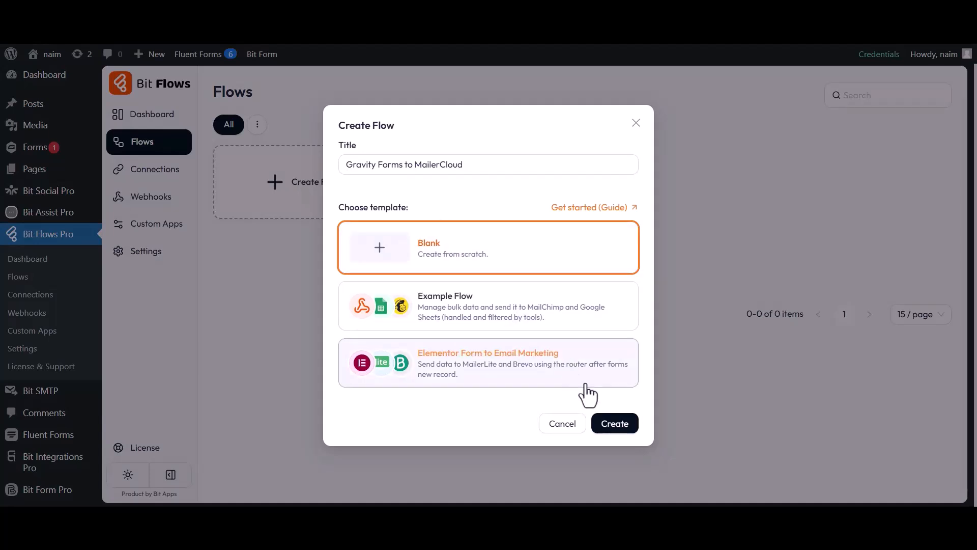
{"action": "left_click", "coordinate": [611, 426]}
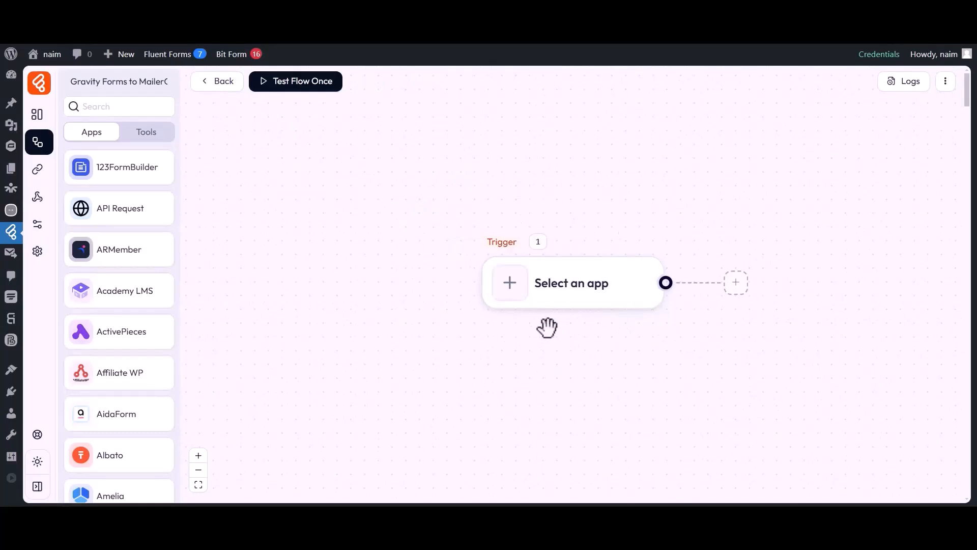
{"action": "left_click_drag", "start_coordinate": [547, 327], "coordinate": [351, 331]}
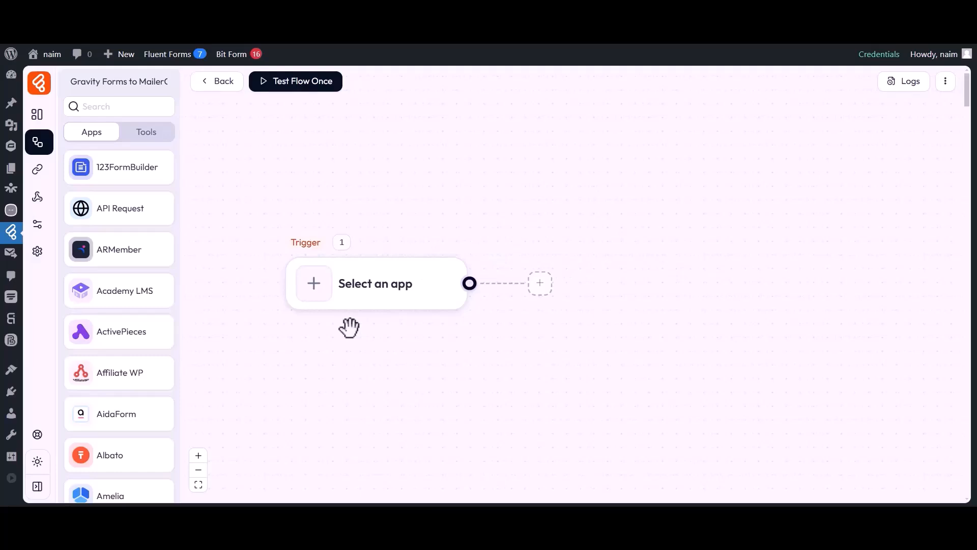
- Set the trigger to Gravity Forms Form Submission on Contact Form and start listening
{"action": "left_click", "coordinate": [314, 291]}
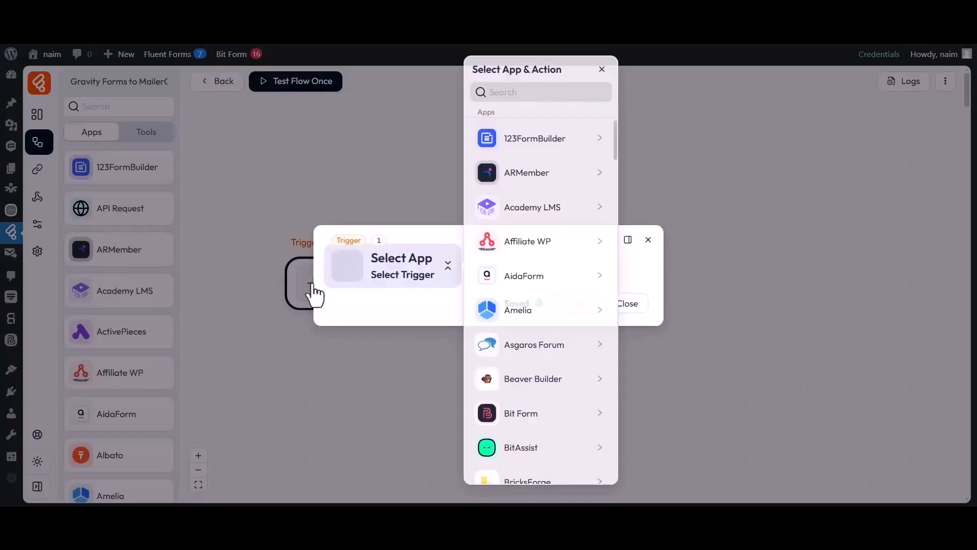
{"action": "left_click", "coordinate": [545, 93]}
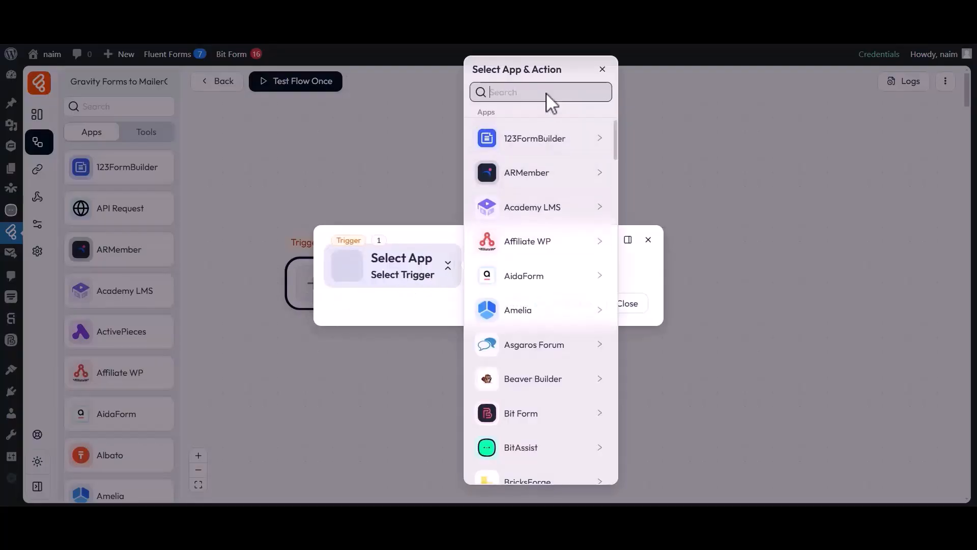
{"action": "type", "text": "Gravity Forms"}
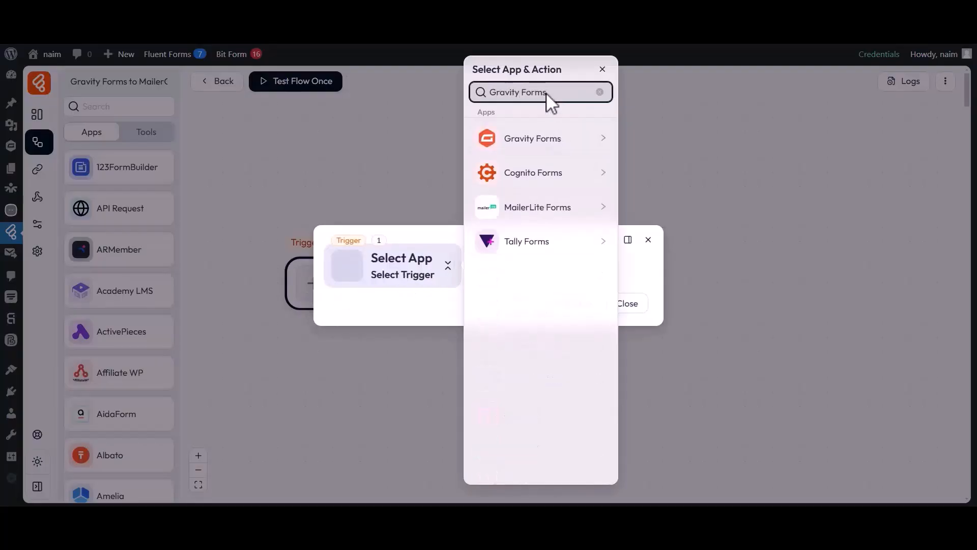
{"action": "left_click", "coordinate": [520, 140]}
{"action": "left_click", "coordinate": [661, 146]}
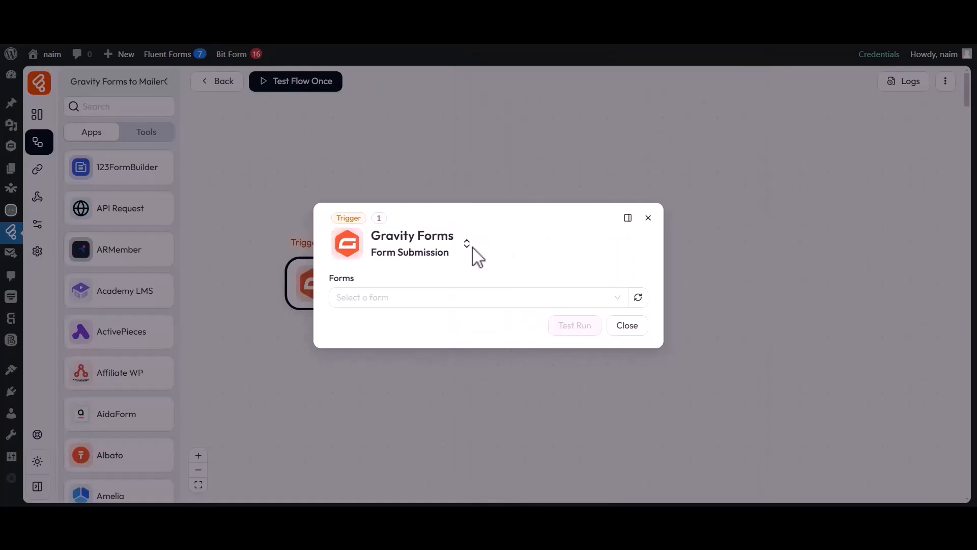
{"action": "left_click", "coordinate": [362, 297]}
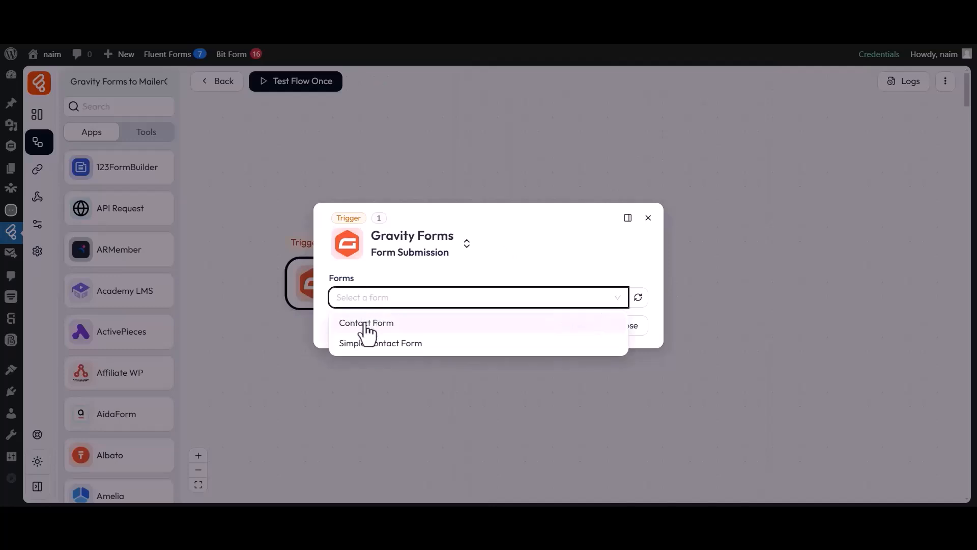
{"action": "left_click", "coordinate": [366, 324]}
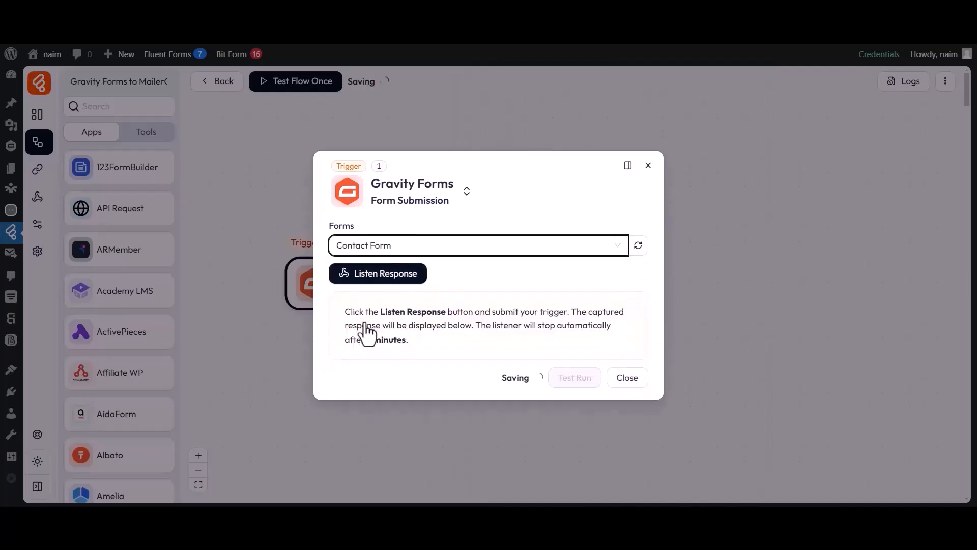
{"action": "left_click", "coordinate": [379, 275]}
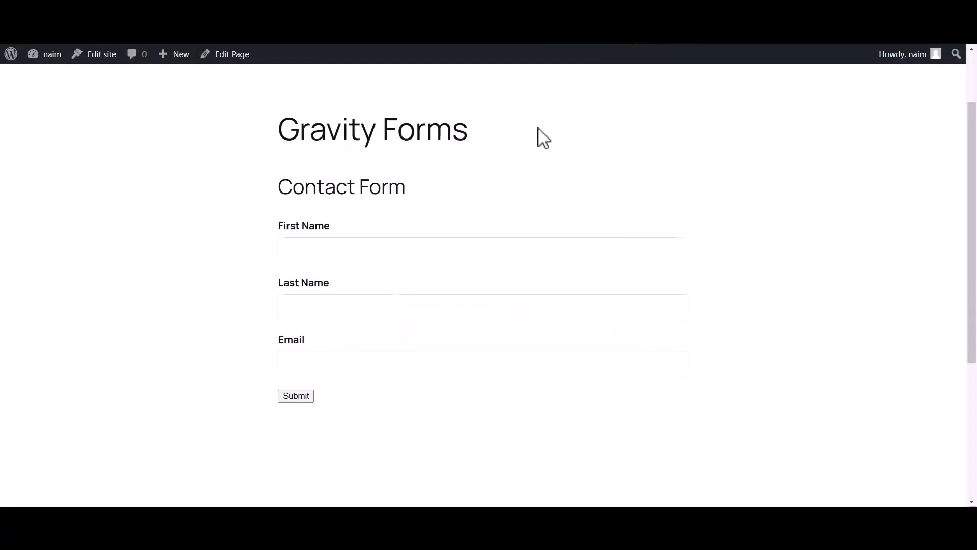
- Submit the site's Contact Form with a test first name, last name and e-mail
{"action": "left_click", "coordinate": [421, 251]}
{"action": "type", "text": "Bit"}
{"action": "left_click", "coordinate": [363, 308]}
{"action": "type", "text": "Apps"}
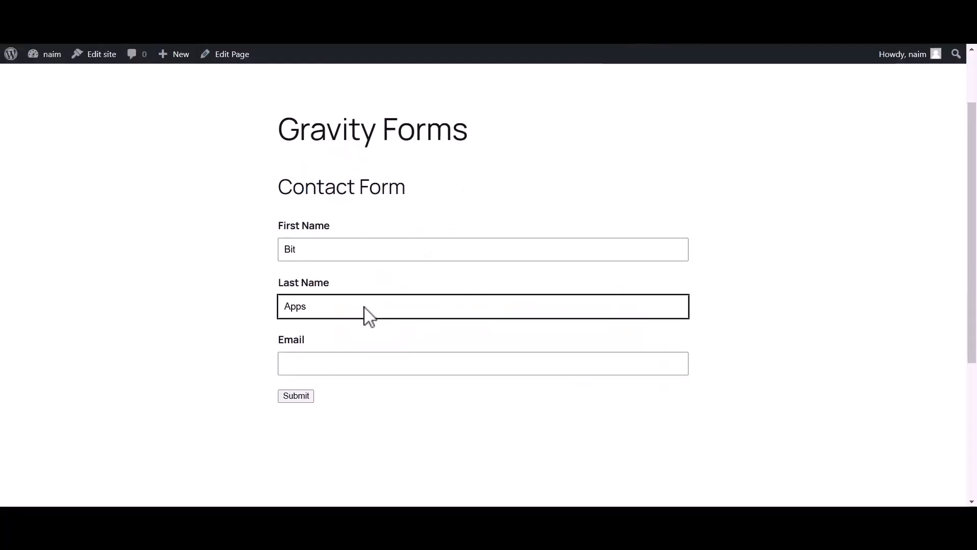
{"action": "left_click", "coordinate": [319, 364]}
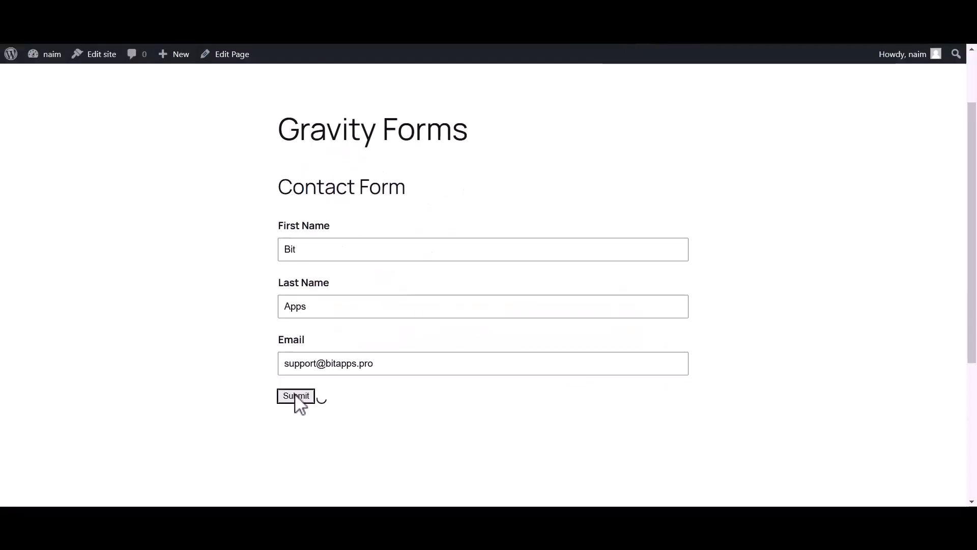
{"action": "left_click", "coordinate": [297, 397]}
{"action": "left_click_drag", "start_coordinate": [278, 267], "coordinate": [684, 267]}
{"action": "left_click", "coordinate": [688, 277]}
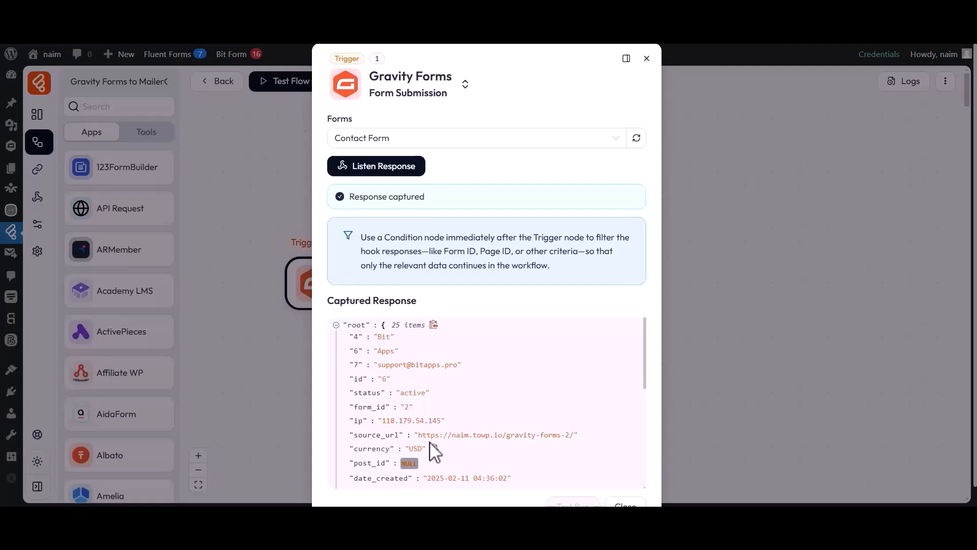
- Review the 25-field captured response ending with title 'Contact Form', then close the trigger dialog
{"action": "scroll", "coordinate": [431, 447], "scroll_direction": "down", "scroll_amount": 10}
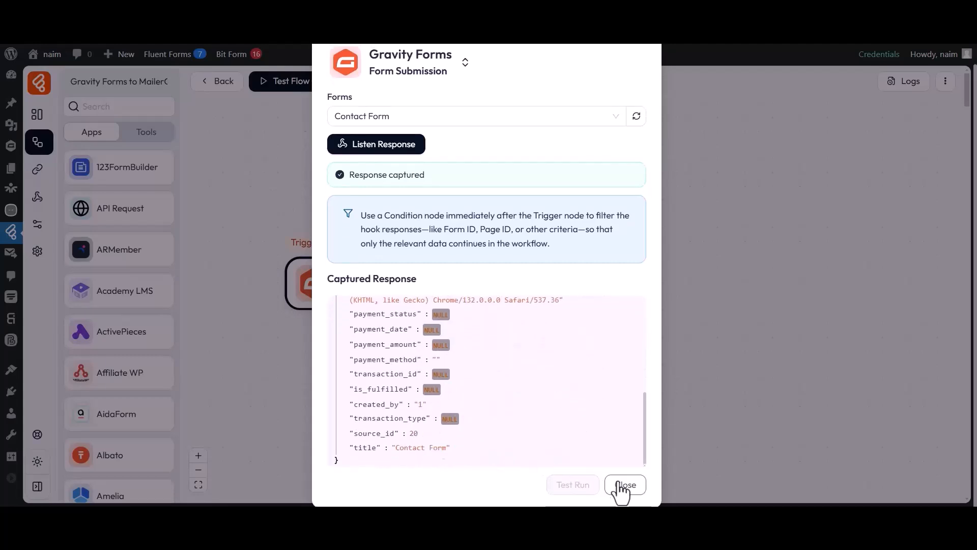
{"action": "left_click", "coordinate": [624, 488]}
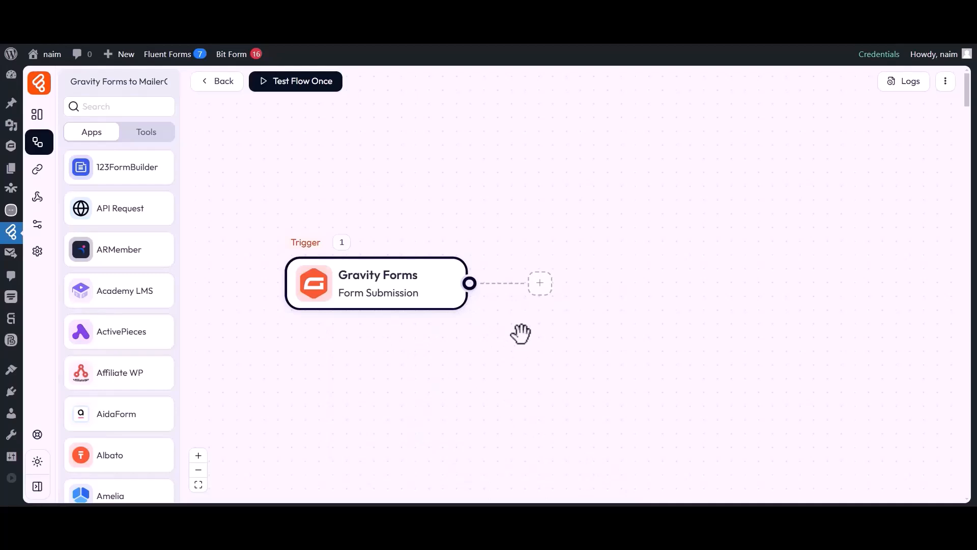
- Add a MailerCloud Create Contact action after the trigger
{"action": "left_click", "coordinate": [539, 284]}
{"action": "left_click", "coordinate": [582, 291]}
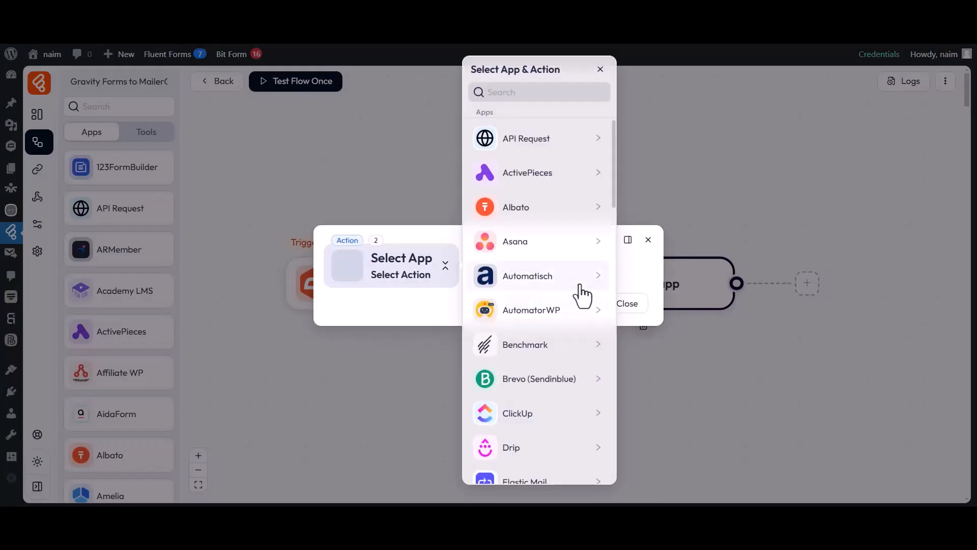
{"action": "left_click", "coordinate": [508, 91]}
{"action": "type", "text": "MailerCloud"}
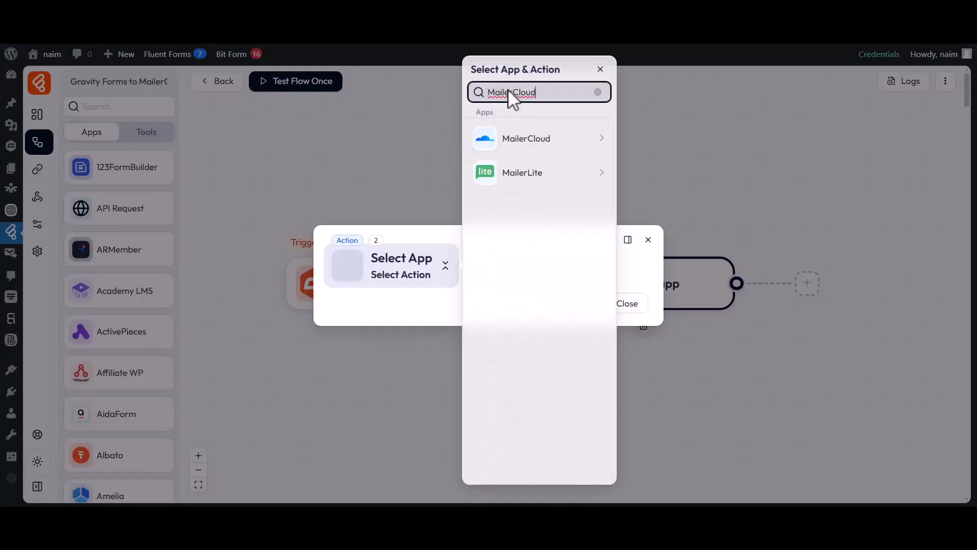
{"action": "left_click", "coordinate": [524, 145]}
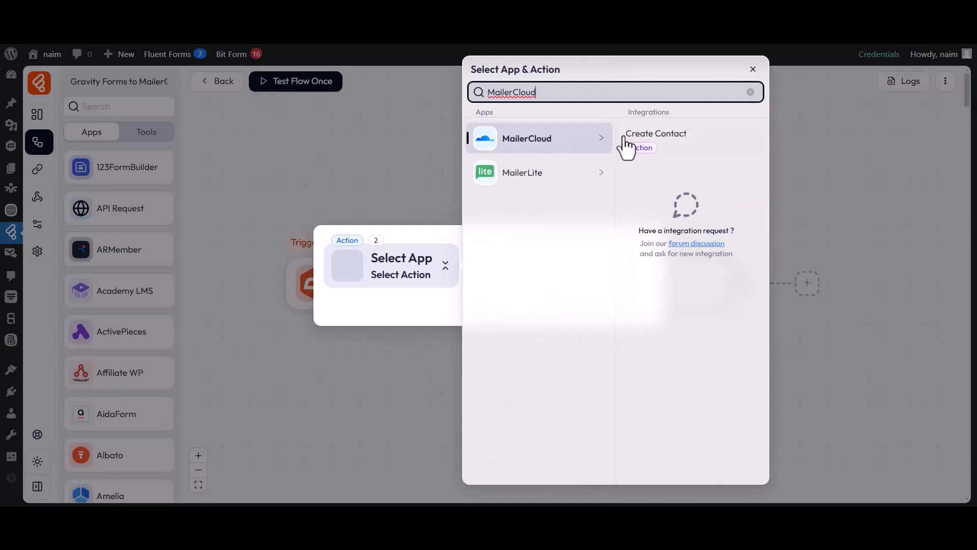
{"action": "left_click", "coordinate": [651, 142]}
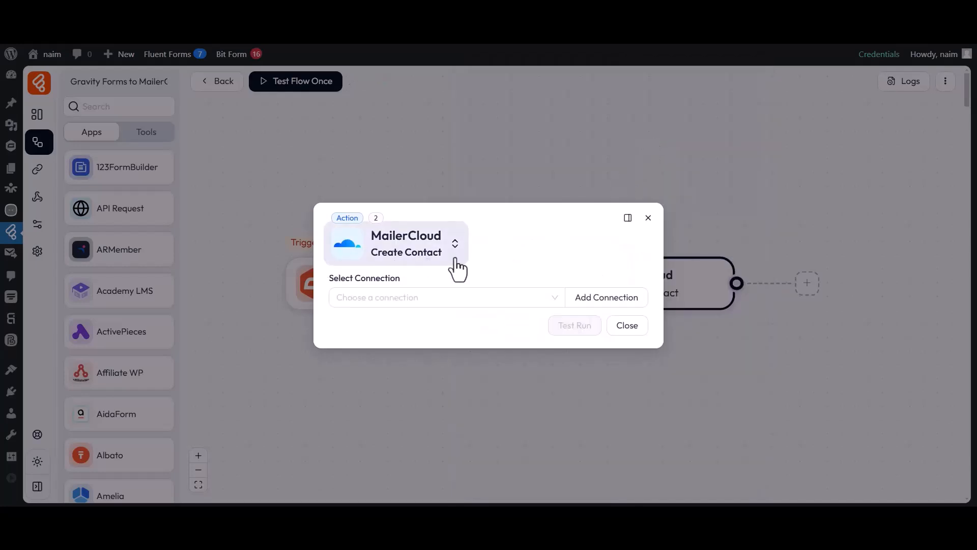
- Start a new connection named 'MailerCloud connection 1' and go to MailerCloud's API key page
{"action": "left_click", "coordinate": [356, 294]}
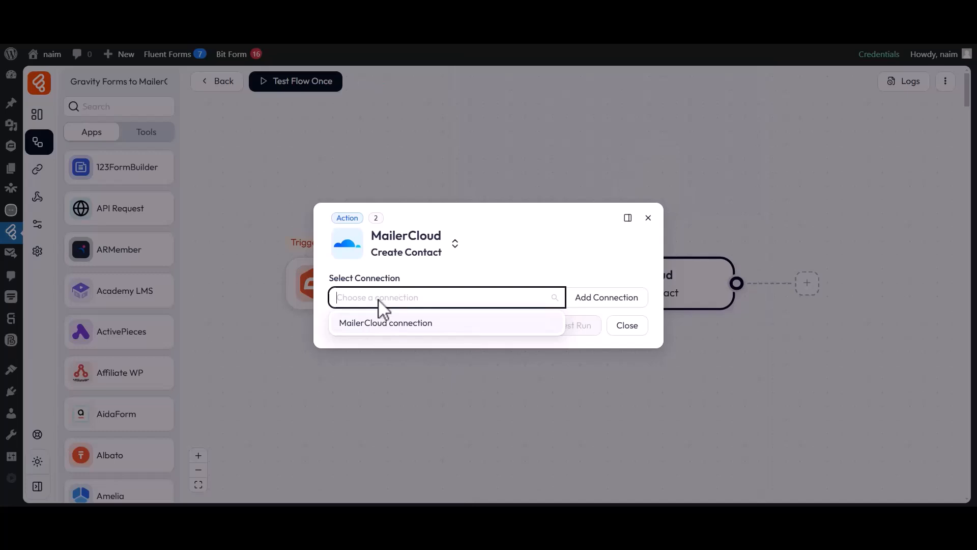
{"action": "left_click", "coordinate": [600, 303]}
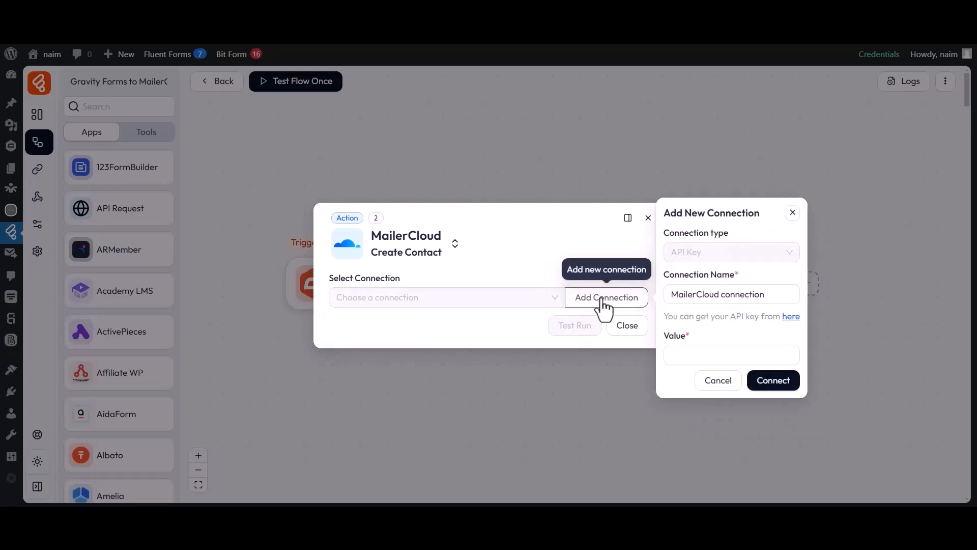
{"action": "left_click_drag", "start_coordinate": [665, 275], "coordinate": [744, 282]}
{"action": "left_click", "coordinate": [736, 277]}
{"action": "left_click_drag", "start_coordinate": [669, 299], "coordinate": [763, 299]}
{"action": "left_click", "coordinate": [767, 299]}
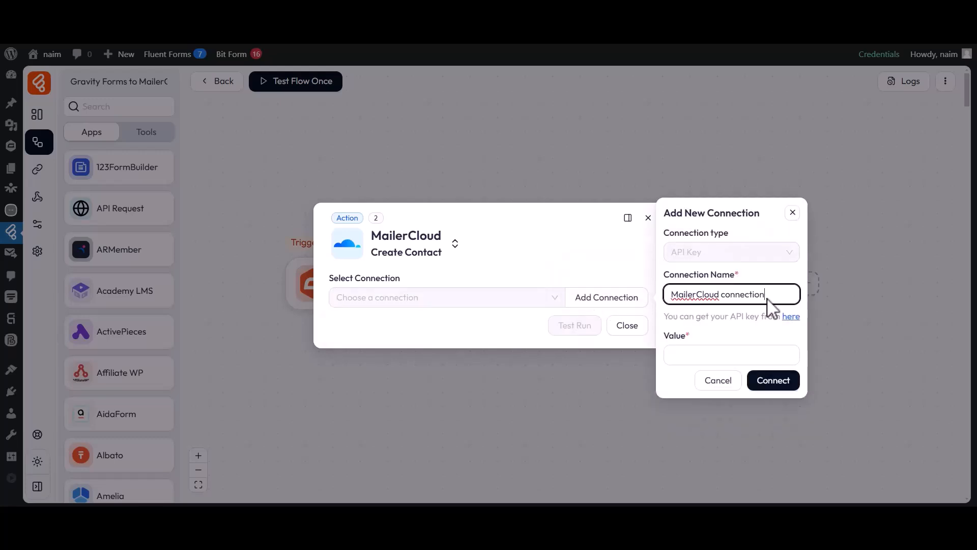
{"action": "left_click_drag", "start_coordinate": [668, 331], "coordinate": [683, 332]}
{"action": "left_click", "coordinate": [683, 332]}
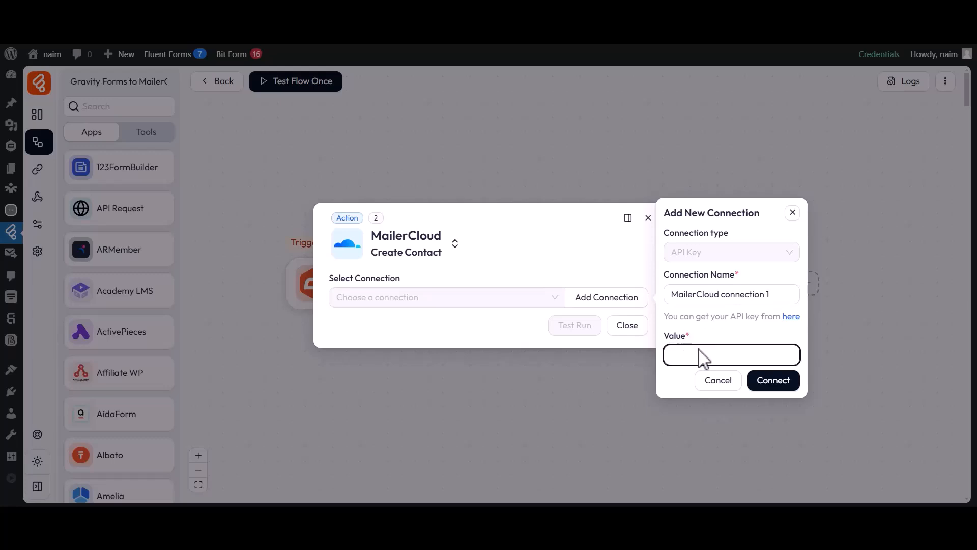
{"action": "left_click", "coordinate": [792, 317]}
- Generate a MailerCloud API key named 'For Bit Flows' and copy its value
{"action": "scroll", "coordinate": [795, 328], "scroll_direction": "down", "scroll_amount": 2}
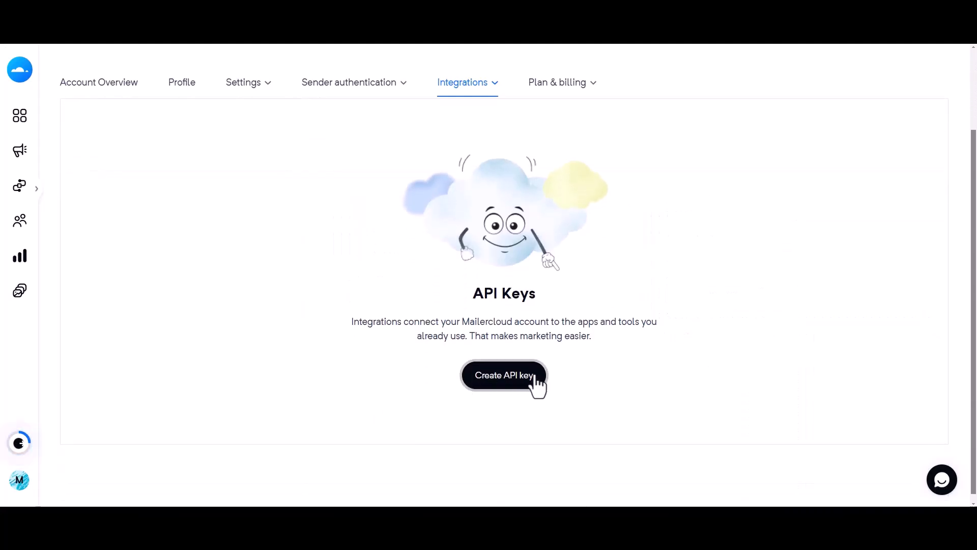
{"action": "left_click", "coordinate": [504, 384]}
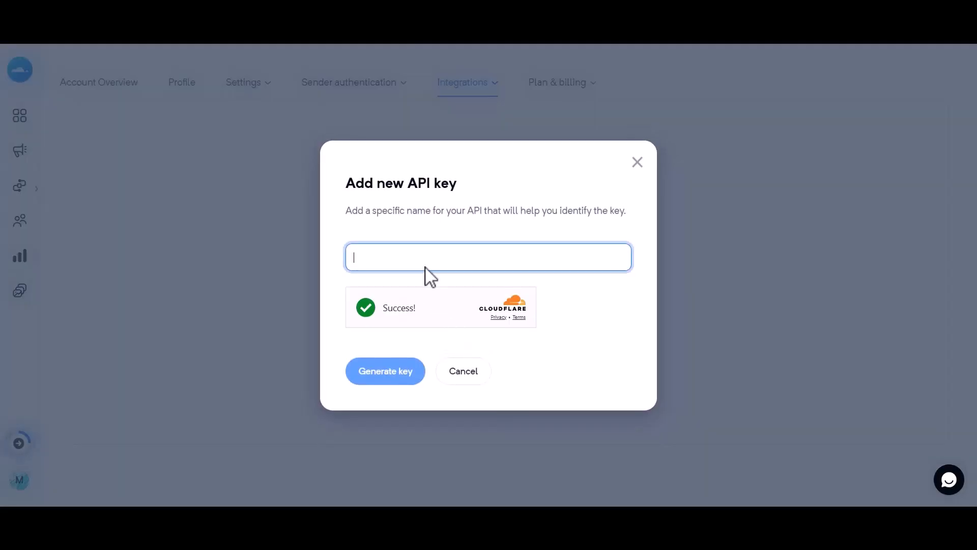
{"action": "type", "text": "For Bit Flows"}
{"action": "left_click", "coordinate": [381, 375]}
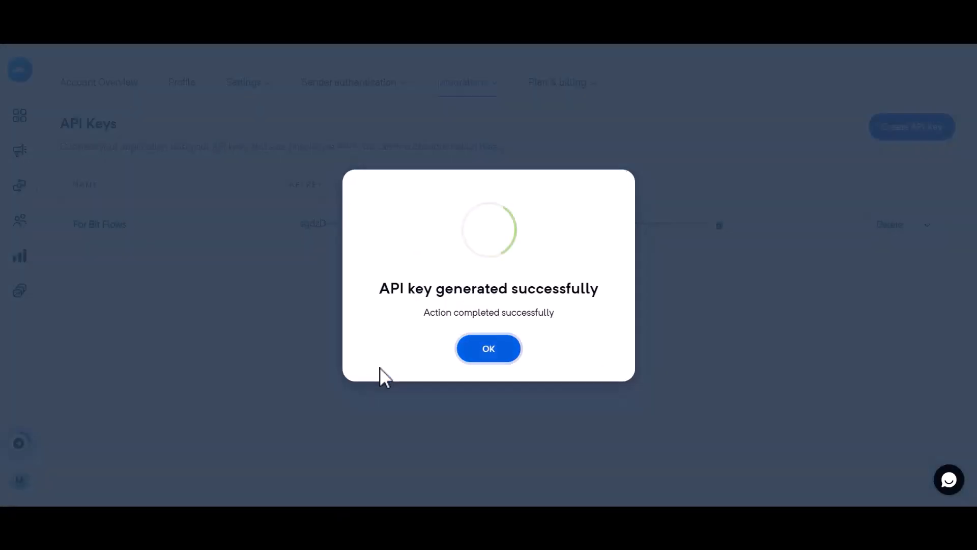
{"action": "left_click_drag", "start_coordinate": [378, 288], "coordinate": [604, 299]}
{"action": "left_click", "coordinate": [488, 350]}
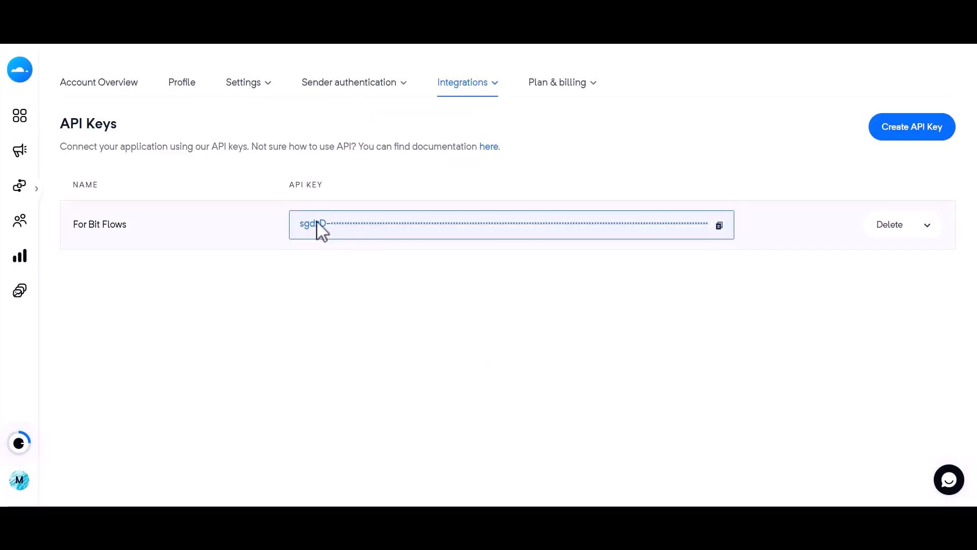
{"action": "left_click", "coordinate": [719, 225]}
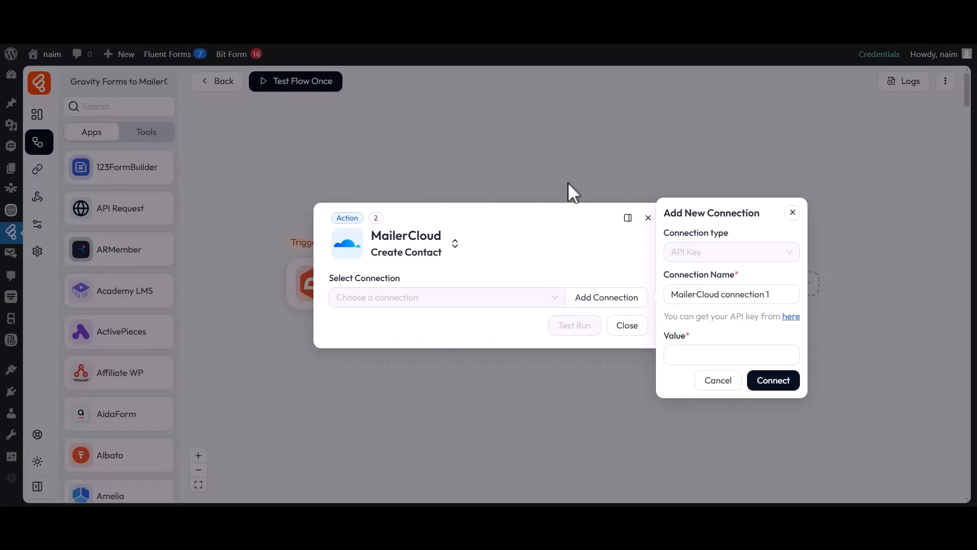
- Connect 'MailerCloud connection 1' using the pasted API key and bring up its Lists
{"action": "left_click", "coordinate": [688, 352]}
{"action": "key", "text": "ctrl+v"}
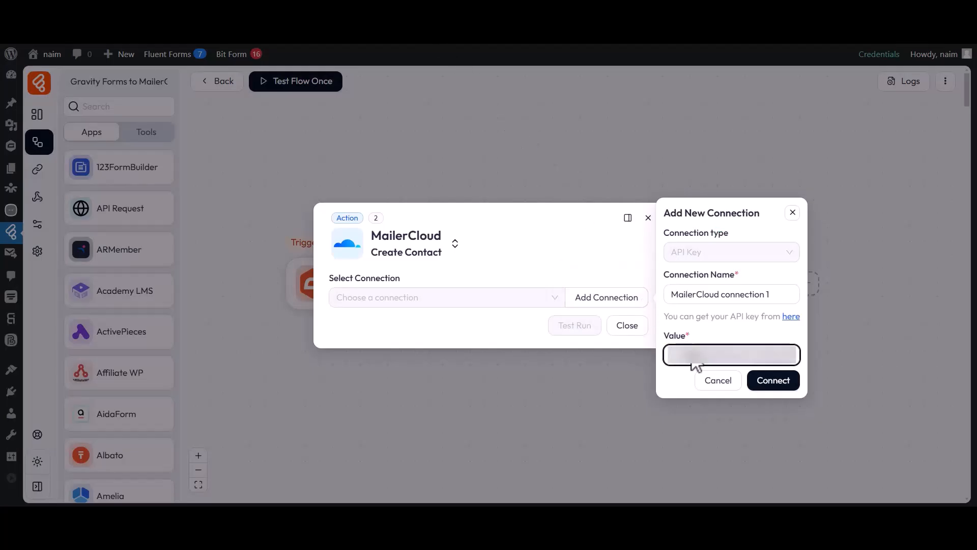
{"action": "left_click", "coordinate": [773, 383]}
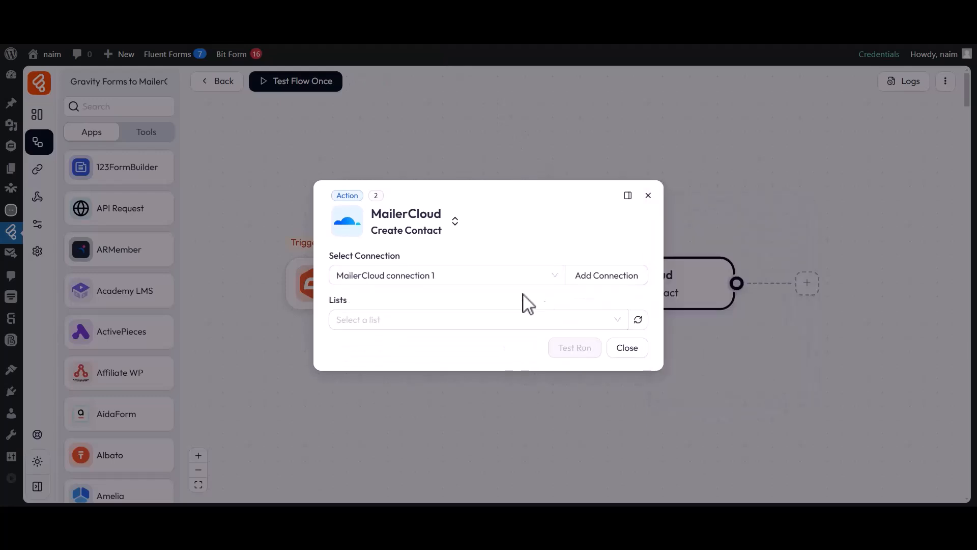
{"action": "left_click_drag", "start_coordinate": [329, 254], "coordinate": [401, 257]}
{"action": "left_click", "coordinate": [402, 258]}
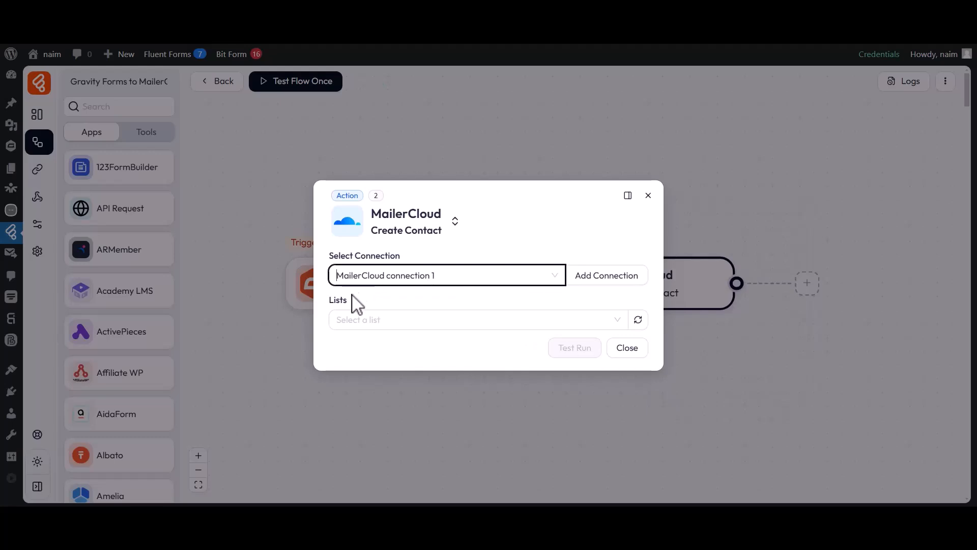
{"action": "left_click", "coordinate": [352, 314]}
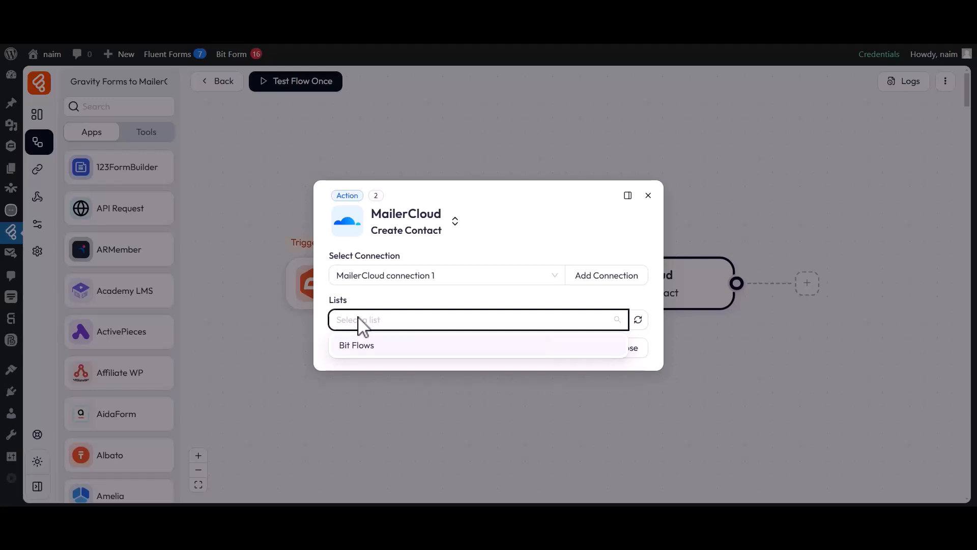
- Send contacts to the Bit Flows list tagged Tag-1
{"action": "left_click", "coordinate": [360, 344]}
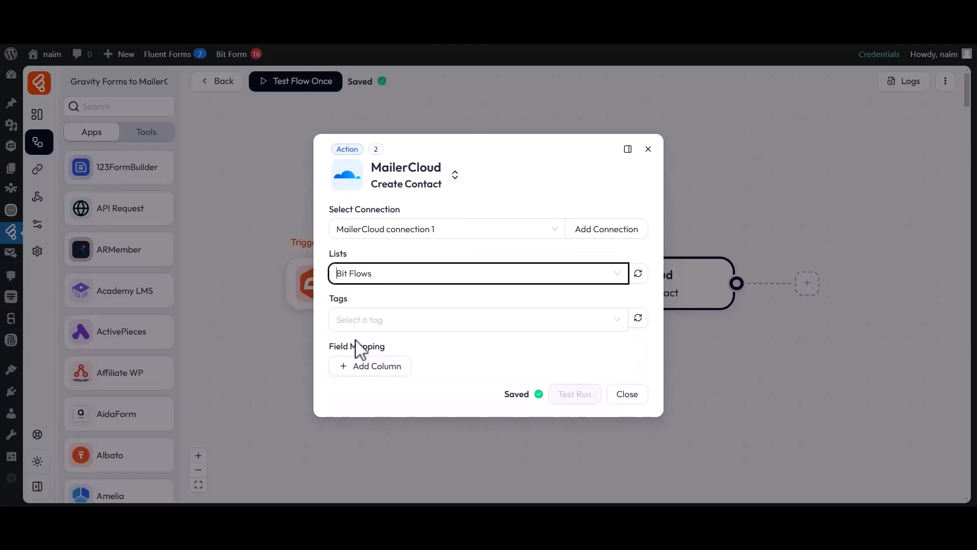
{"action": "left_click", "coordinate": [349, 302]}
{"action": "left_click", "coordinate": [351, 322]}
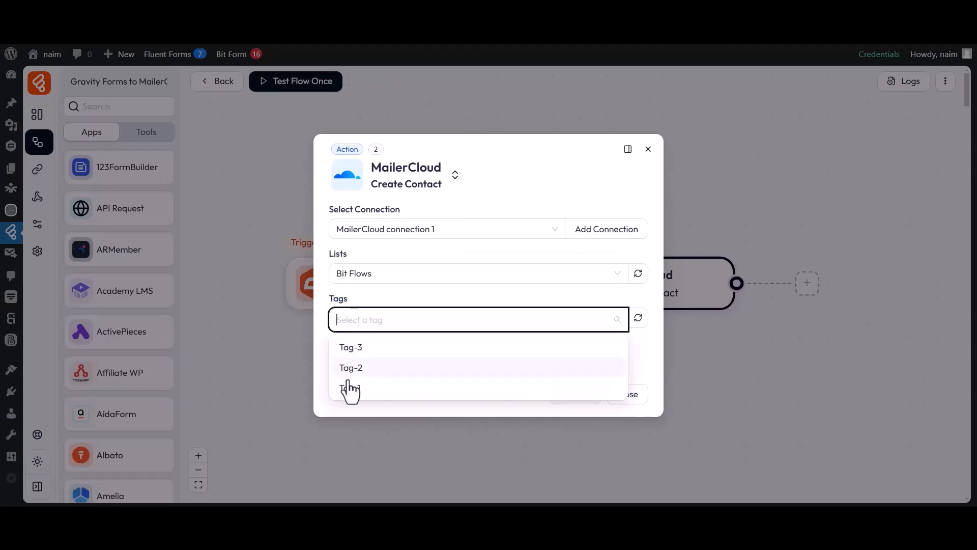
{"action": "left_click", "coordinate": [348, 389]}
{"action": "left_click", "coordinate": [325, 335]}
{"action": "left_click_drag", "start_coordinate": [330, 351], "coordinate": [392, 356]}
- Map MailerCloud First name to form field 4
{"action": "left_click", "coordinate": [371, 367]}
{"action": "left_click", "coordinate": [371, 366]}
{"action": "scroll", "coordinate": [372, 313], "scroll_direction": "up", "scroll_amount": 5}
{"action": "left_click", "coordinate": [363, 321]}
{"action": "left_click", "coordinate": [519, 362]}
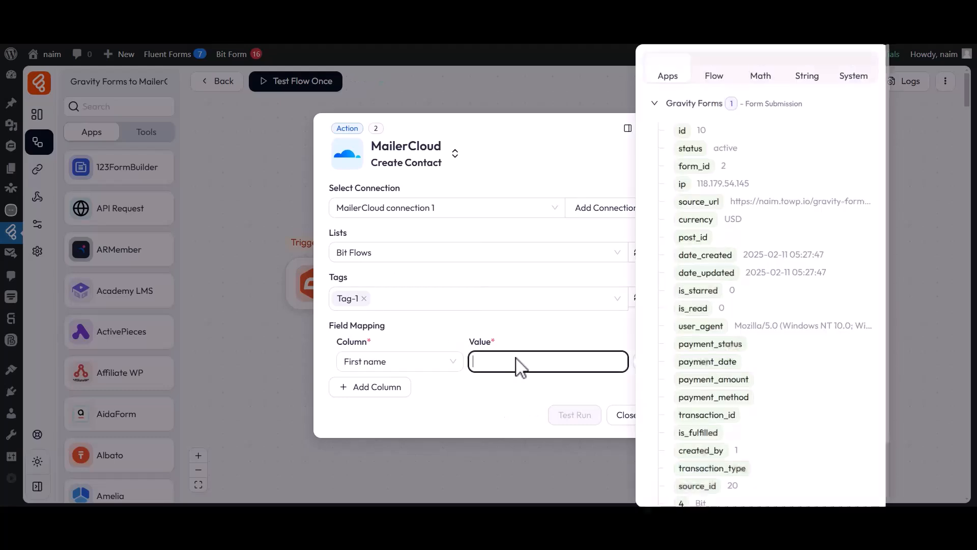
{"action": "scroll", "coordinate": [702, 371], "scroll_direction": "down", "scroll_amount": 3}
{"action": "left_click", "coordinate": [682, 430]}
{"action": "left_click", "coordinate": [563, 388]}
- Map MailerCloud Last name to form field 9
{"action": "left_click", "coordinate": [371, 387]}
{"action": "left_click", "coordinate": [371, 383]}
{"action": "scroll", "coordinate": [371, 356], "scroll_direction": "down", "scroll_amount": 8}
{"action": "left_click", "coordinate": [373, 297]}
{"action": "left_click", "coordinate": [520, 387]}
{"action": "scroll", "coordinate": [692, 397], "scroll_direction": "down", "scroll_amount": 3}
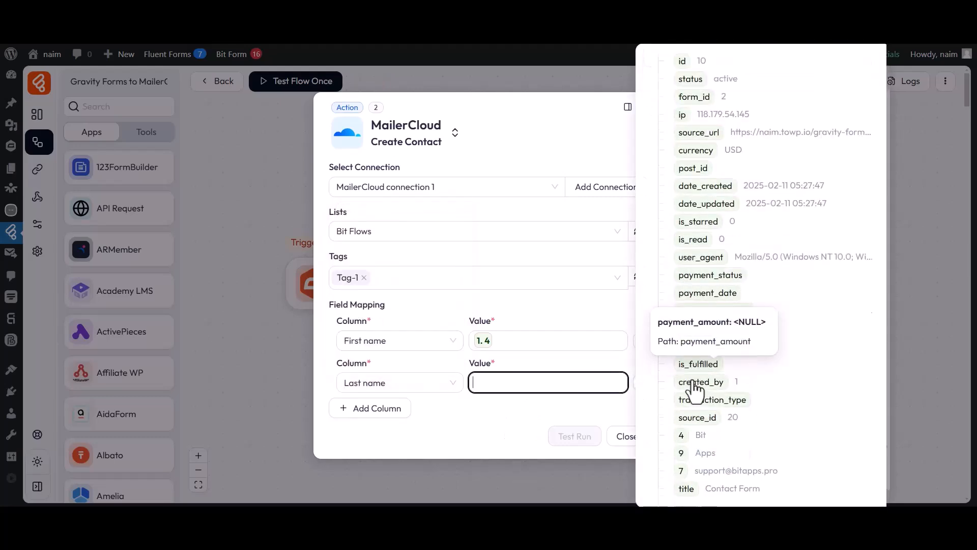
{"action": "left_click", "coordinate": [682, 446]}
{"action": "left_click", "coordinate": [532, 411]}
- Map MailerCloud Email to form field 7 and close the action settings
{"action": "left_click", "coordinate": [371, 409]}
{"action": "left_click", "coordinate": [369, 413]}
{"action": "scroll", "coordinate": [365, 376], "scroll_direction": "down", "scroll_amount": 5}
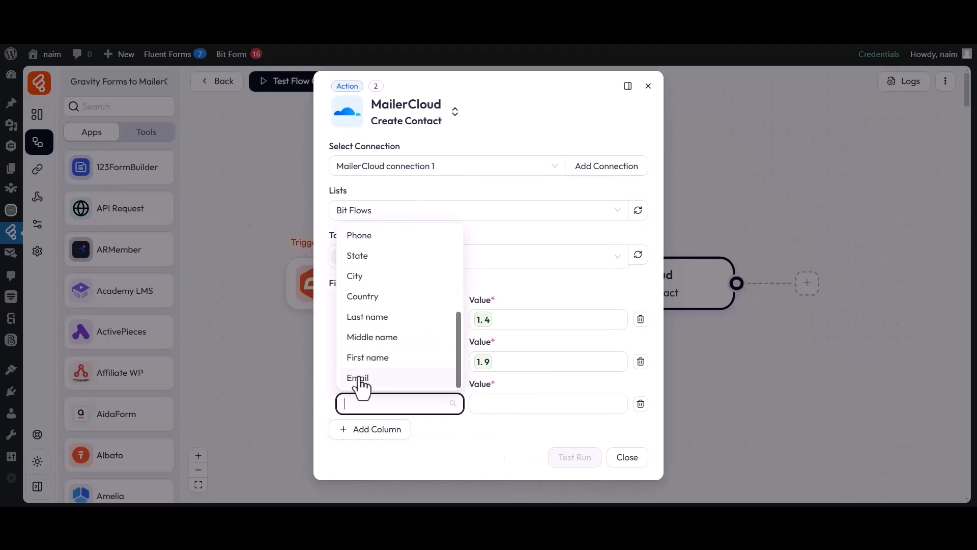
{"action": "left_click", "coordinate": [358, 378]}
{"action": "left_click", "coordinate": [549, 405]}
{"action": "scroll", "coordinate": [698, 414], "scroll_direction": "down", "scroll_amount": 2}
{"action": "left_click", "coordinate": [681, 464]}
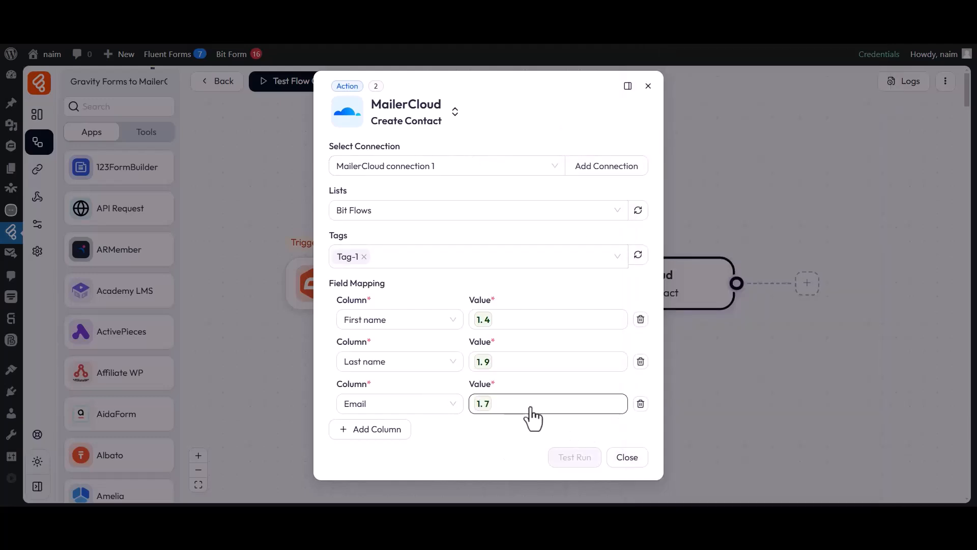
{"action": "left_click", "coordinate": [627, 457]}
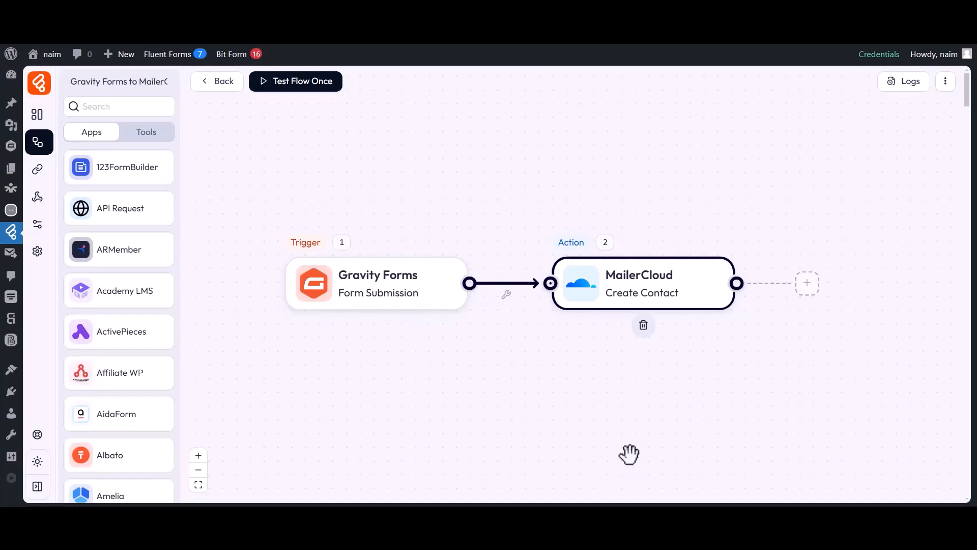
- Test the flow once by listening for a new response and submitting a test contact
{"action": "left_click", "coordinate": [294, 85]}
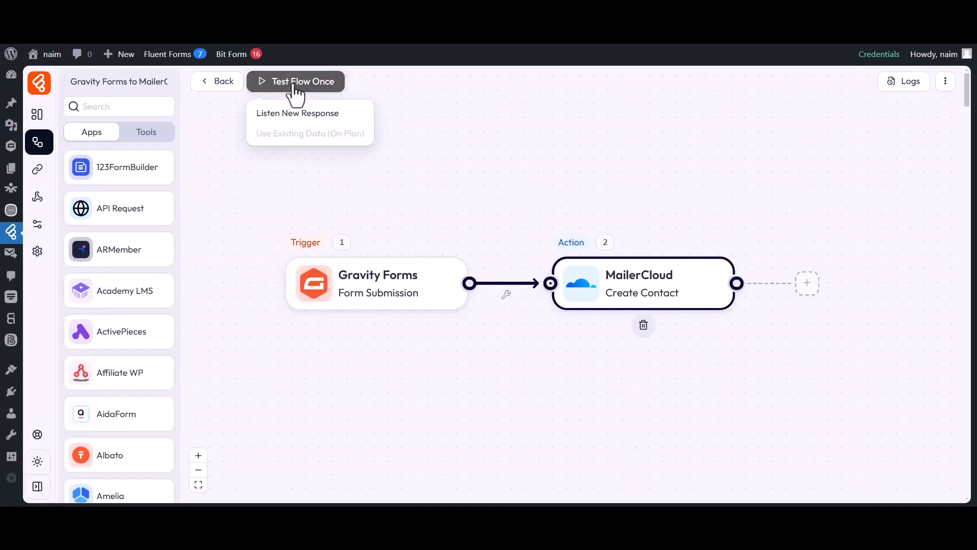
{"action": "left_click", "coordinate": [299, 115]}
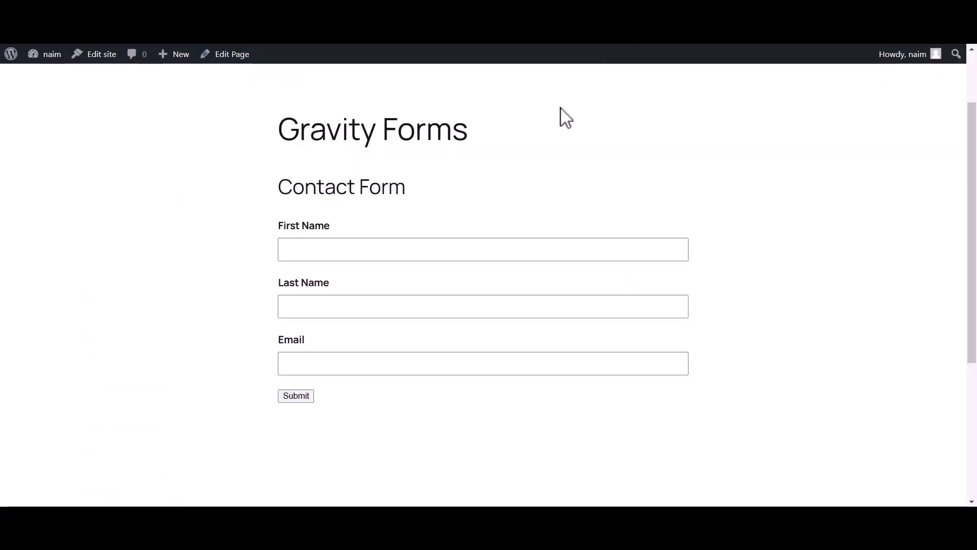
{"action": "left_click", "coordinate": [423, 252]}
{"action": "type", "text": "Bit"}
{"action": "left_click", "coordinate": [364, 312]}
{"action": "type", "text": "Apps"}
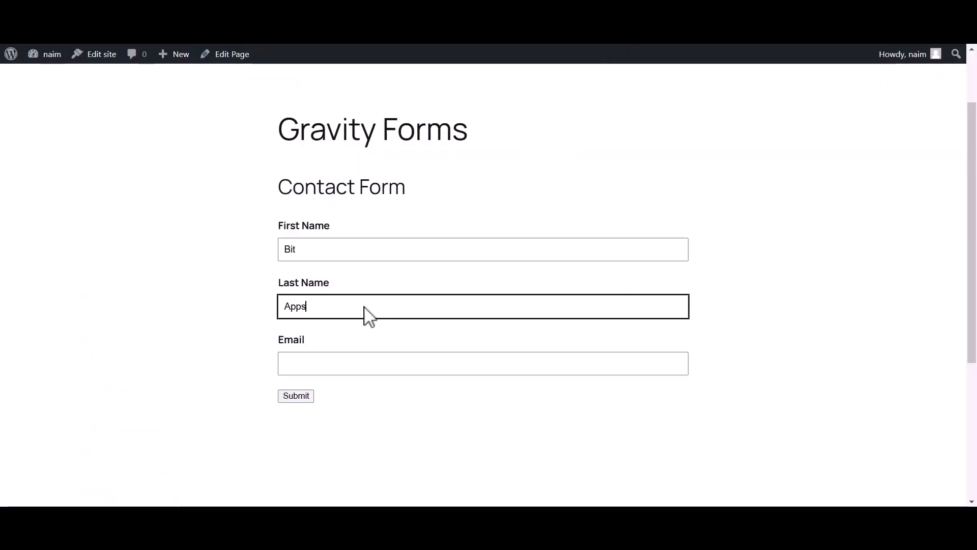
{"action": "left_click", "coordinate": [321, 365]}
{"action": "left_click", "coordinate": [297, 396]}
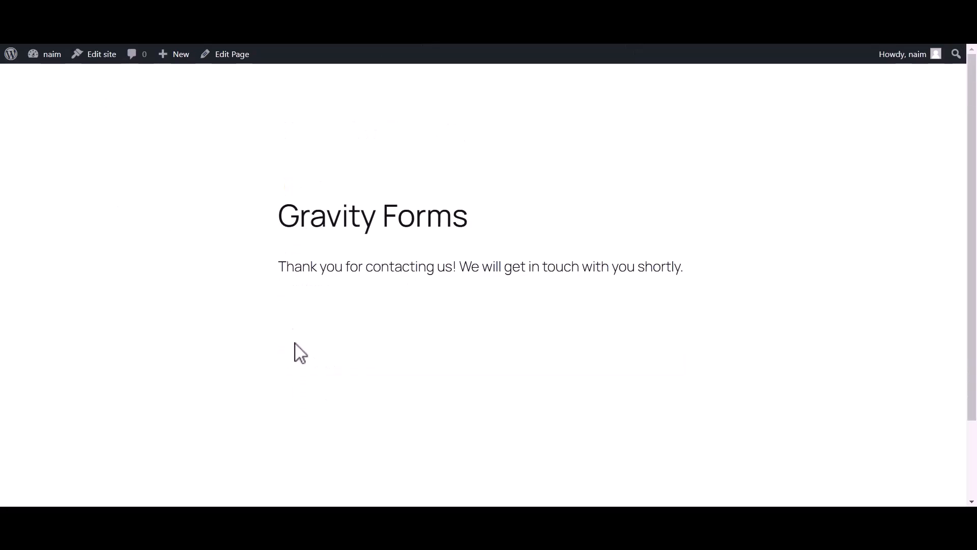
{"action": "left_click_drag", "start_coordinate": [282, 266], "coordinate": [685, 273]}
- Check the run's log details showing the MailerCloud step succeeded
{"action": "left_click", "coordinate": [649, 284]}
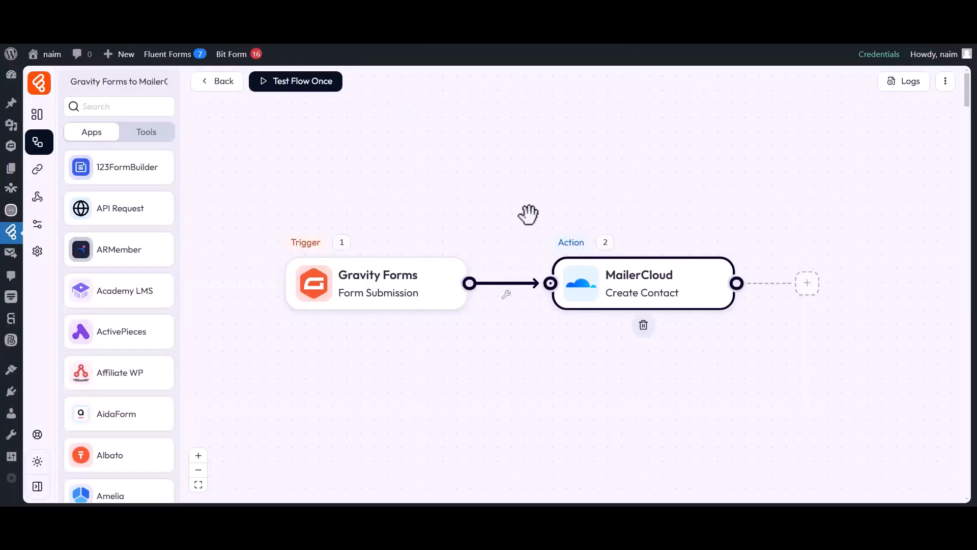
{"action": "left_click", "coordinate": [904, 81]}
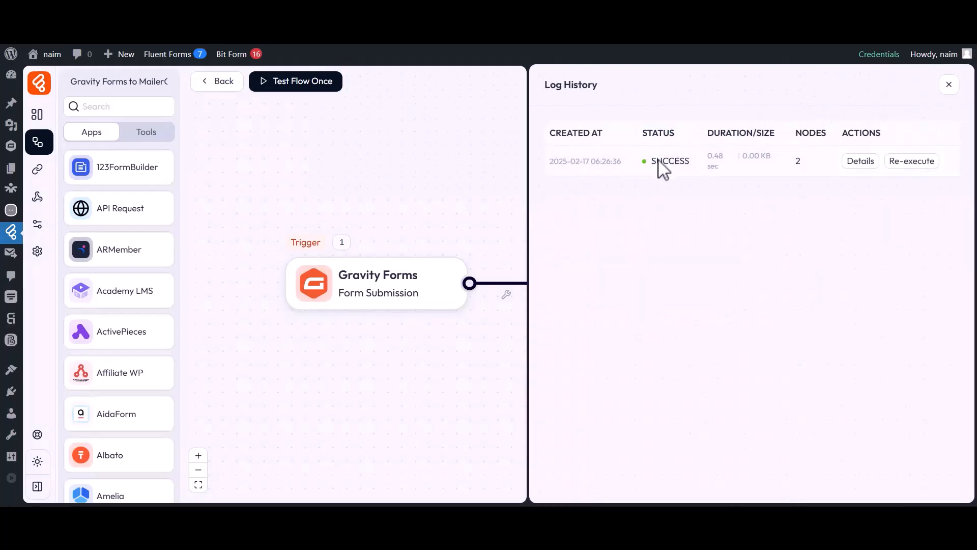
{"action": "left_click", "coordinate": [860, 161]}
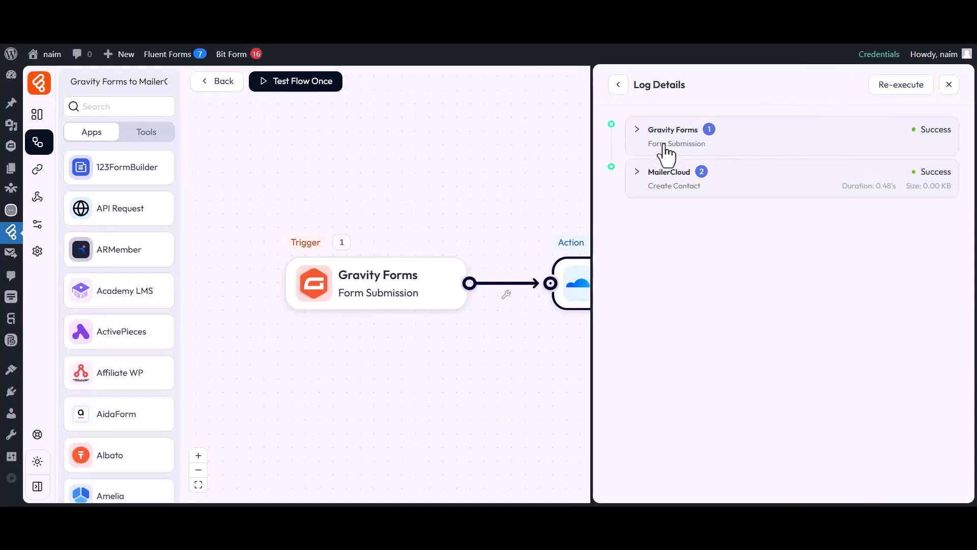
{"action": "left_click", "coordinate": [667, 177]}
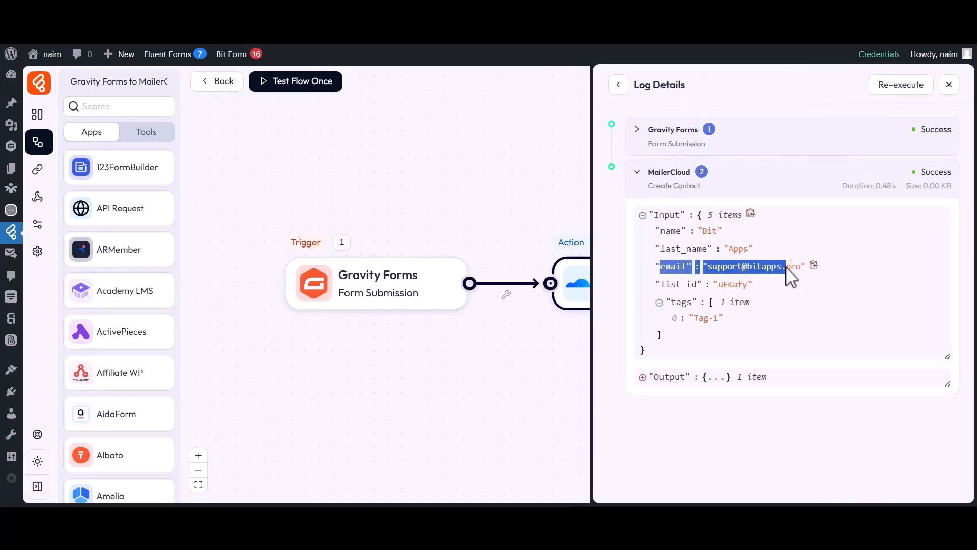
{"action": "left_click", "coordinate": [949, 87]}
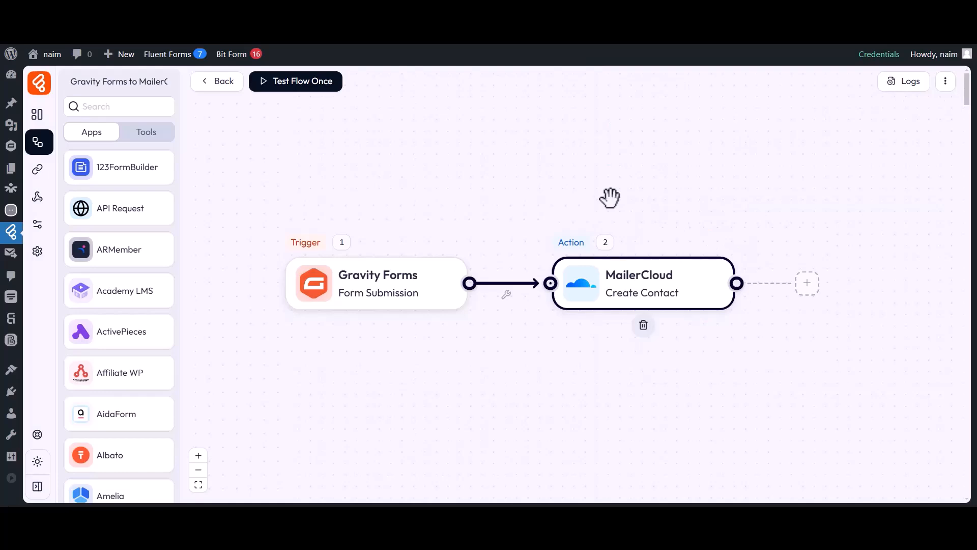
- Show the contacts of the Bit Flows list in MailerCloud
{"action": "left_click", "coordinate": [509, 20]}
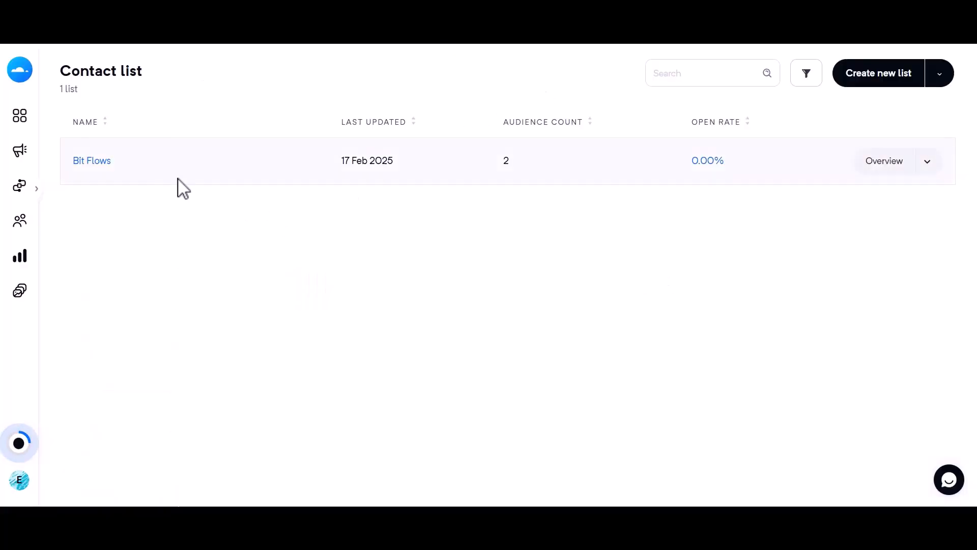
{"action": "left_click", "coordinate": [92, 161]}
{"action": "left_click", "coordinate": [248, 148]}
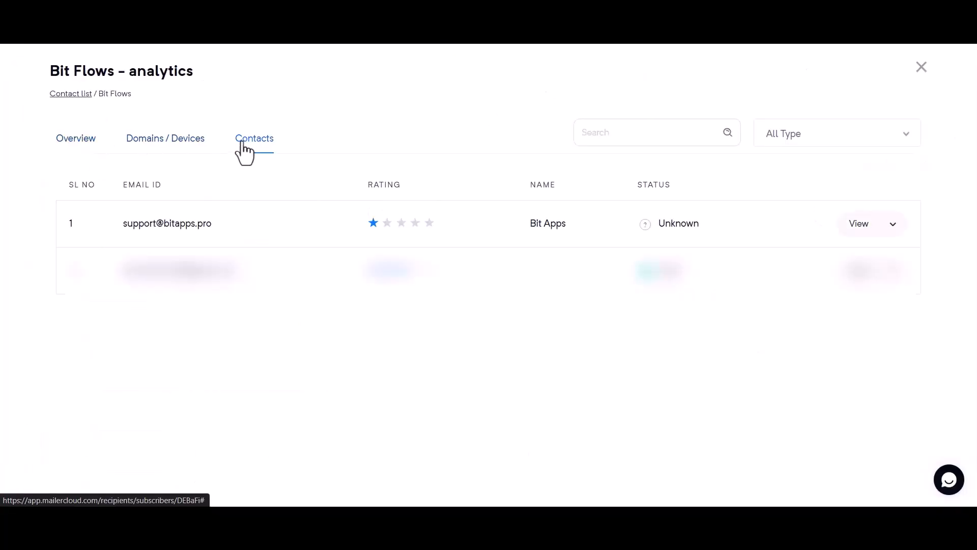